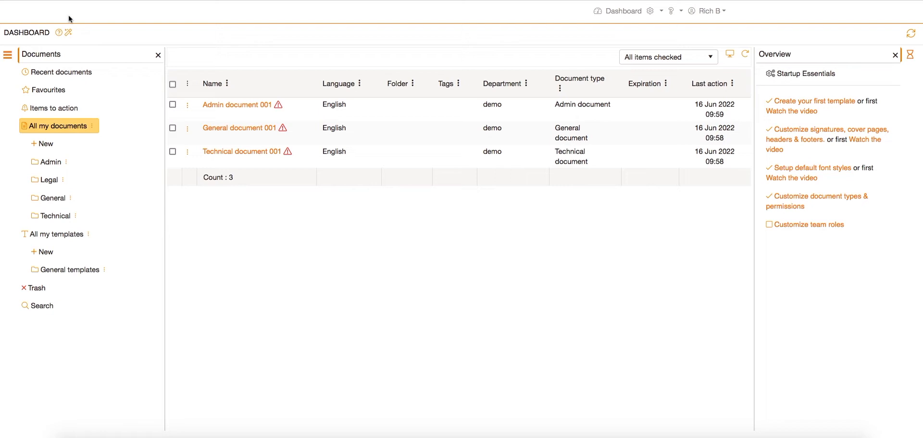
Step: Start a new document by importing Contract_Agreement.docx for online editing
{"action": "left_click", "coordinate": [46, 144]}
{"action": "left_click", "coordinate": [26, 115]}
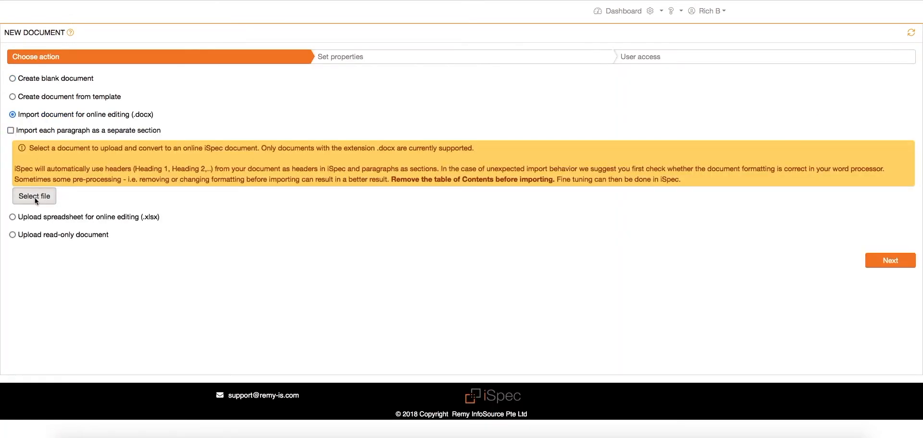
{"action": "left_click", "coordinate": [35, 201]}
{"action": "left_click", "coordinate": [299, 20]}
{"action": "left_click", "coordinate": [803, 378]}
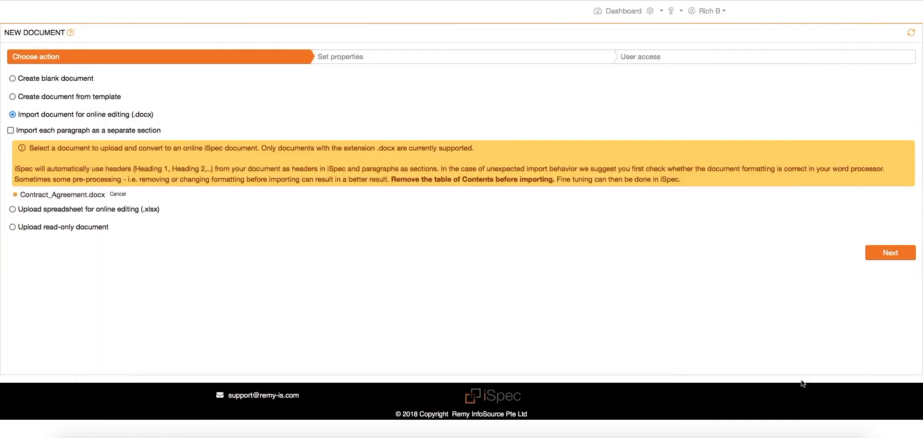
Step: Continue to the properties and name the document "legal document 001"
{"action": "left_click", "coordinate": [891, 253]}
{"action": "left_click", "coordinate": [132, 117]}
{"action": "key", "text": "ctrl+a"}
{"action": "type", "text": "legal document 001"}
Step: Set the document type to Legal document and the language to English, and create the document
{"action": "left_click", "coordinate": [68, 201]}
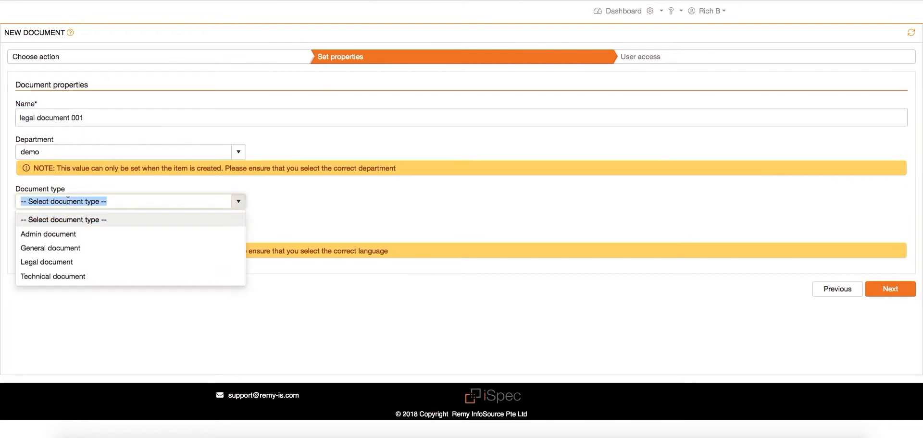
{"action": "left_click", "coordinate": [77, 262]}
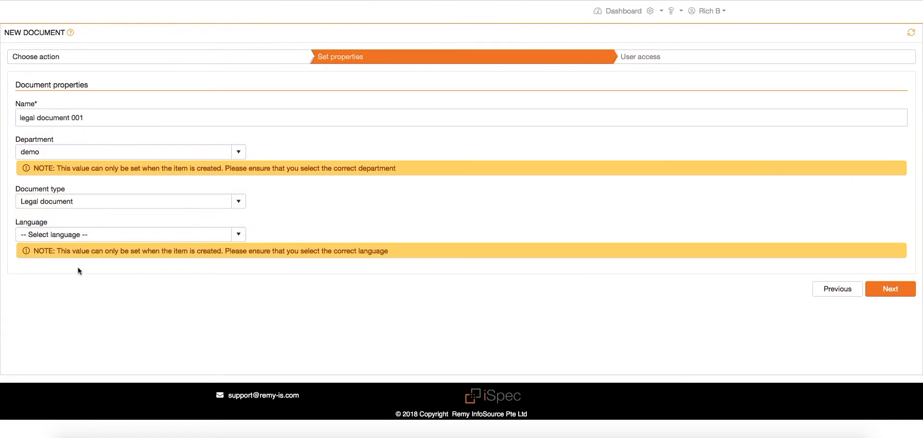
{"action": "left_click", "coordinate": [115, 236]}
{"action": "left_click", "coordinate": [107, 272]}
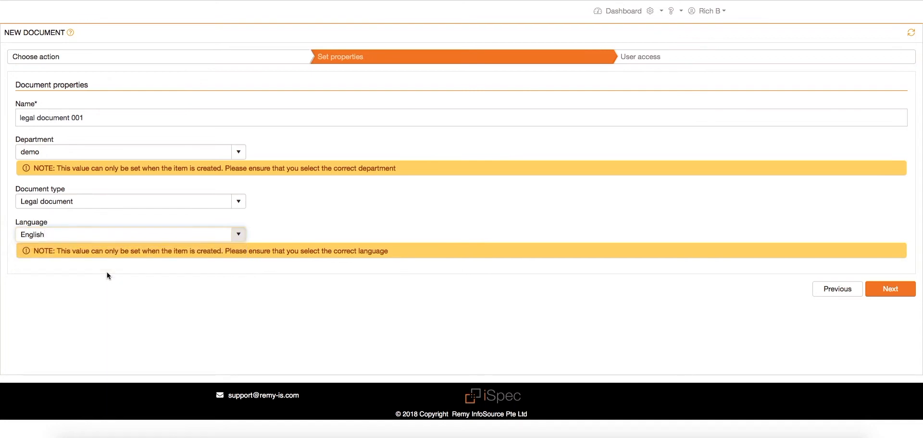
{"action": "left_click", "coordinate": [906, 294]}
{"action": "left_click", "coordinate": [880, 255]}
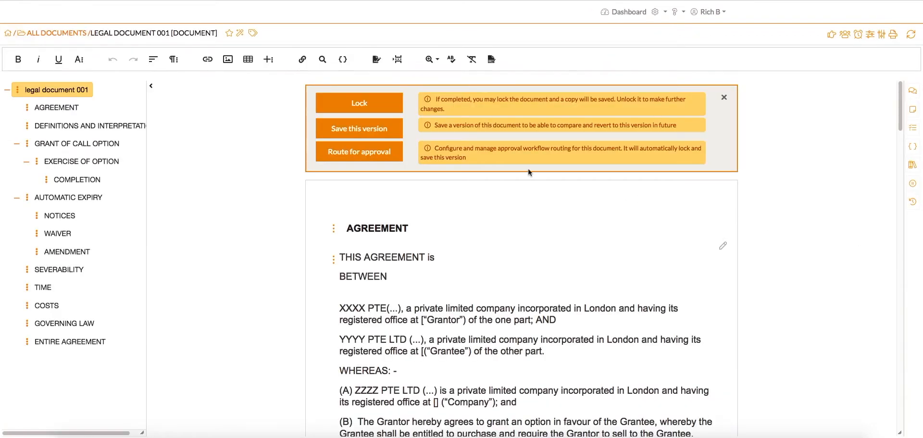
Step: Open the approval routing dialog and compare the Admin and Legal approval routing workflows, keeping Legal approval routing
{"action": "left_click", "coordinate": [333, 153]}
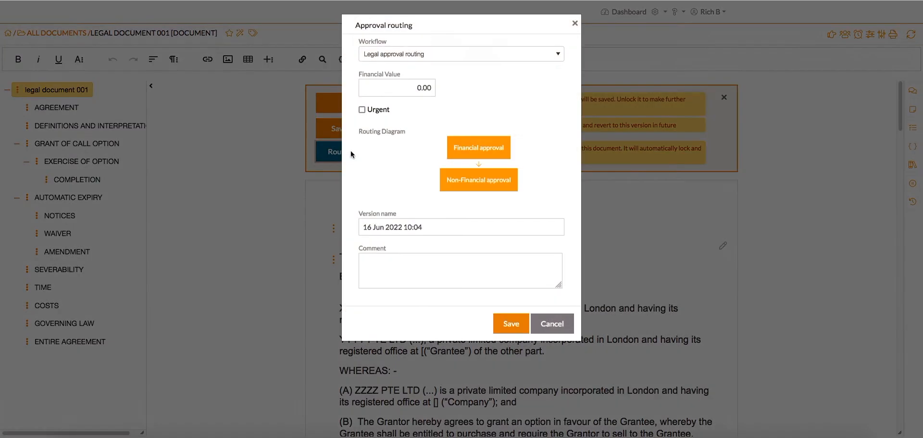
{"action": "left_click", "coordinate": [418, 55]}
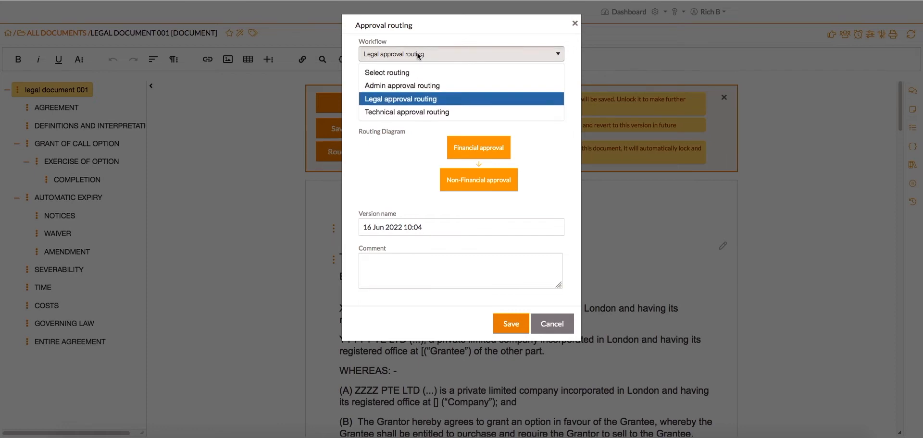
{"action": "left_click", "coordinate": [427, 87]}
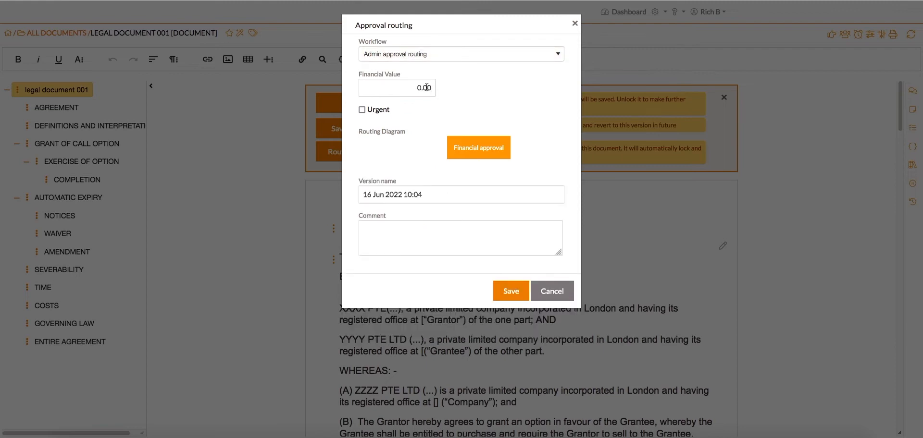
{"action": "left_click", "coordinate": [436, 55]}
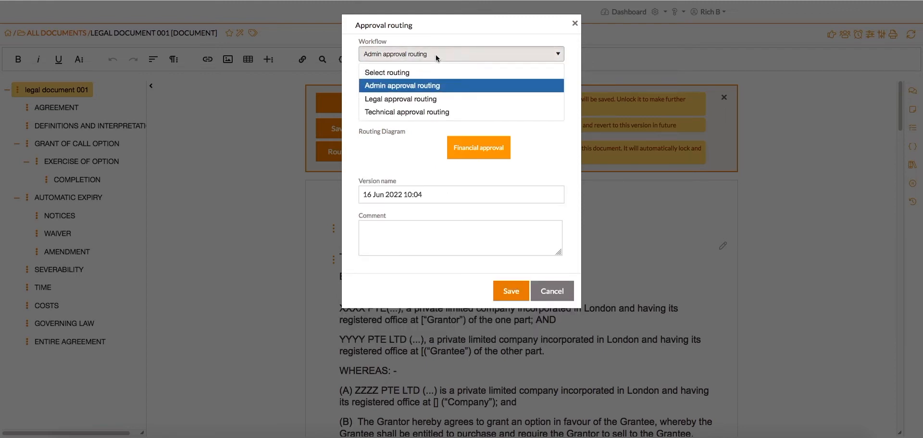
{"action": "left_click", "coordinate": [434, 99]}
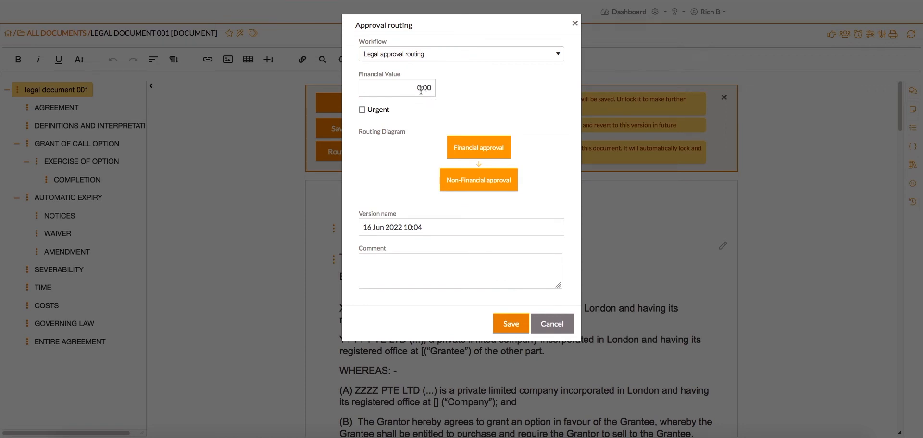
Step: Set the routing's financial value to 10000 and mark it as urgent
{"action": "left_click", "coordinate": [411, 87]}
{"action": "type", "text": "10000"}
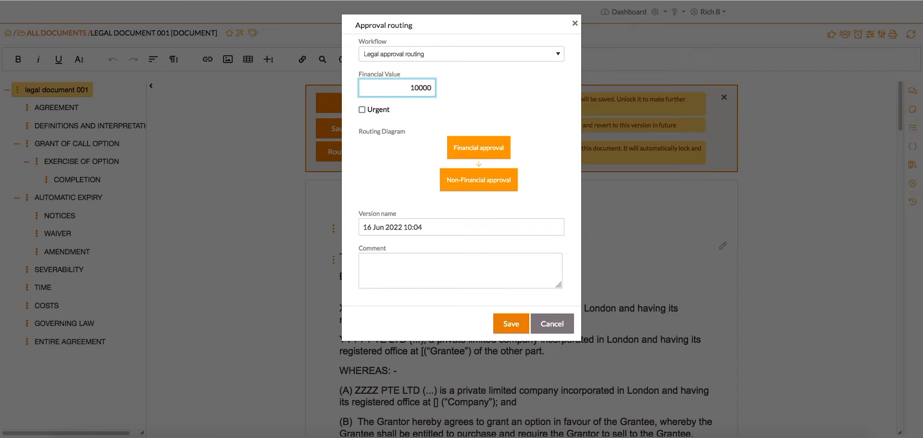
{"action": "left_click", "coordinate": [362, 110]}
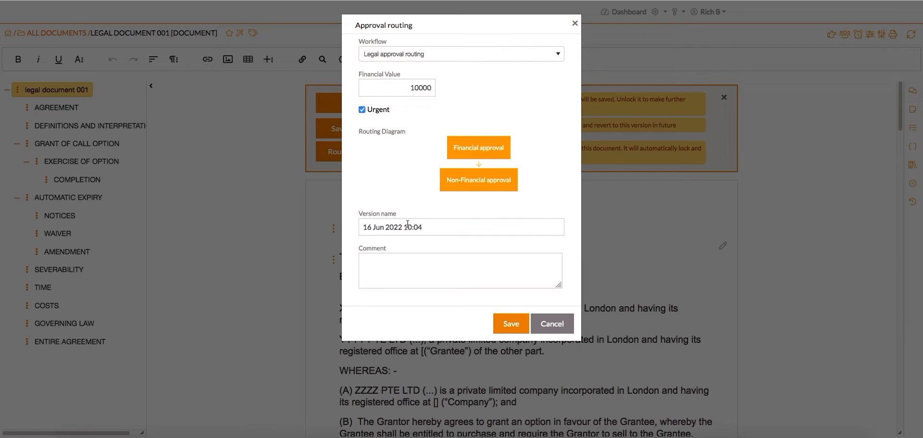
Step: Add the comment "Legal document with approval" and save the approval routing
{"action": "left_click", "coordinate": [395, 270]}
{"action": "type", "text": "Le"}
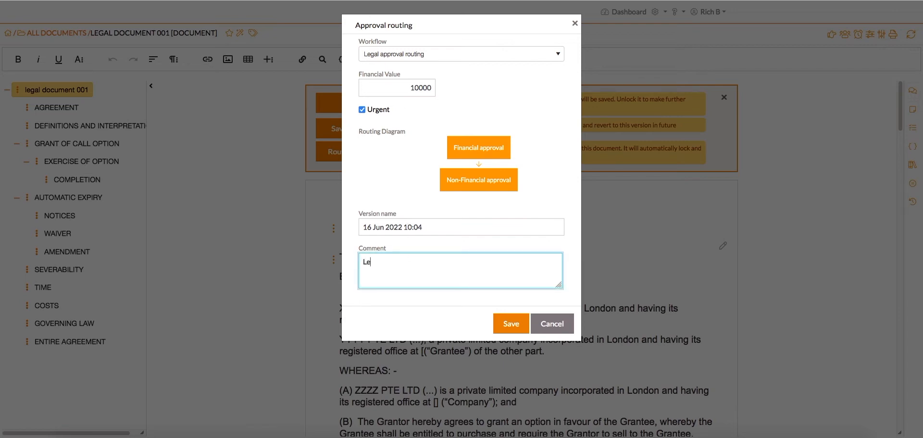
{"action": "type", "text": "gal document with approval"}
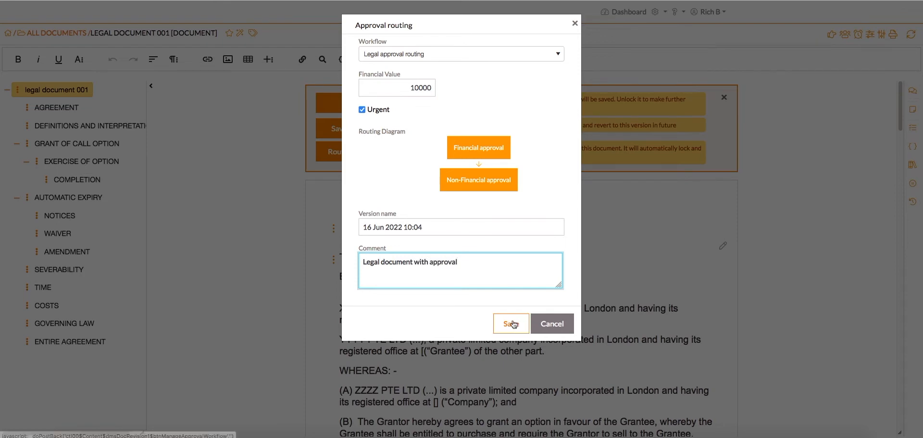
{"action": "left_click", "coordinate": [511, 324]}
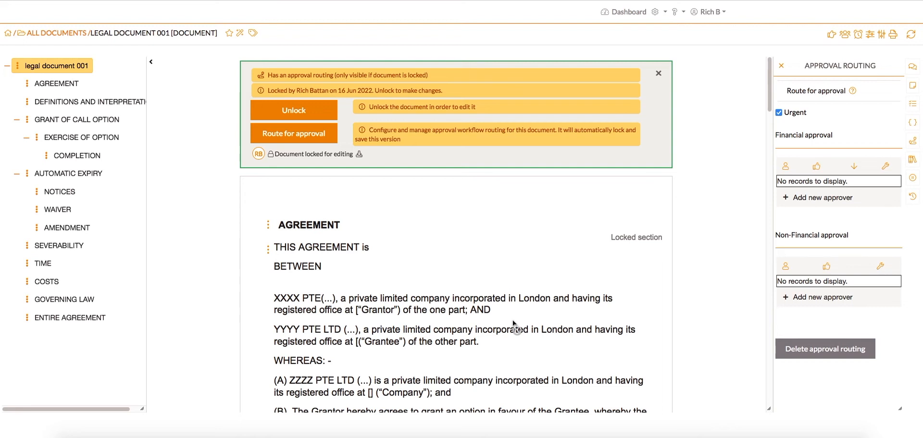
{"action": "left_click", "coordinate": [306, 140]}
{"action": "left_click", "coordinate": [306, 139]}
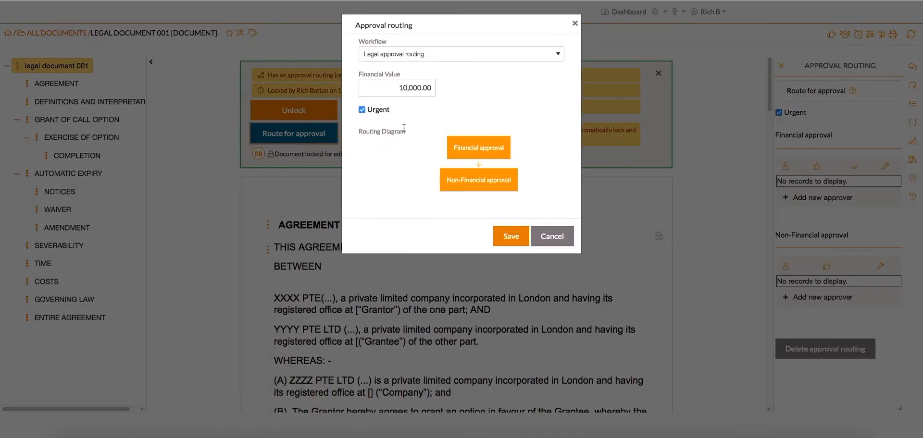
{"action": "left_click", "coordinate": [548, 237]}
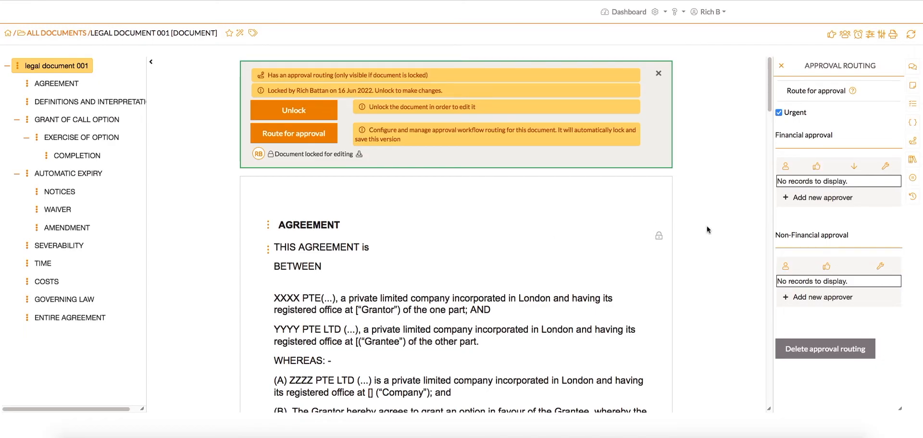
{"action": "left_click", "coordinate": [802, 199]}
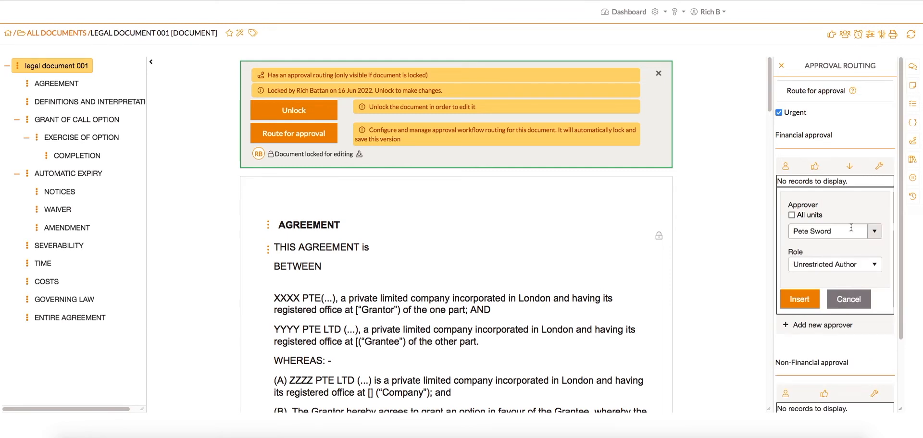
{"action": "left_click", "coordinate": [874, 233]}
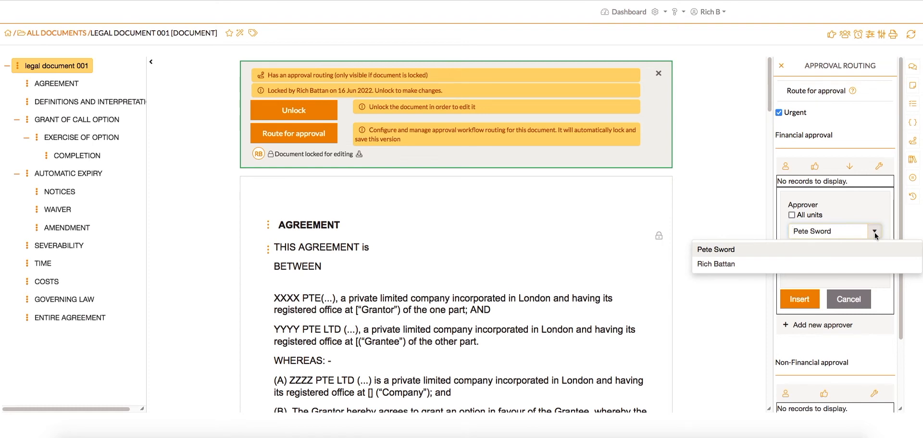
{"action": "left_click", "coordinate": [865, 250]}
{"action": "left_click", "coordinate": [792, 215]}
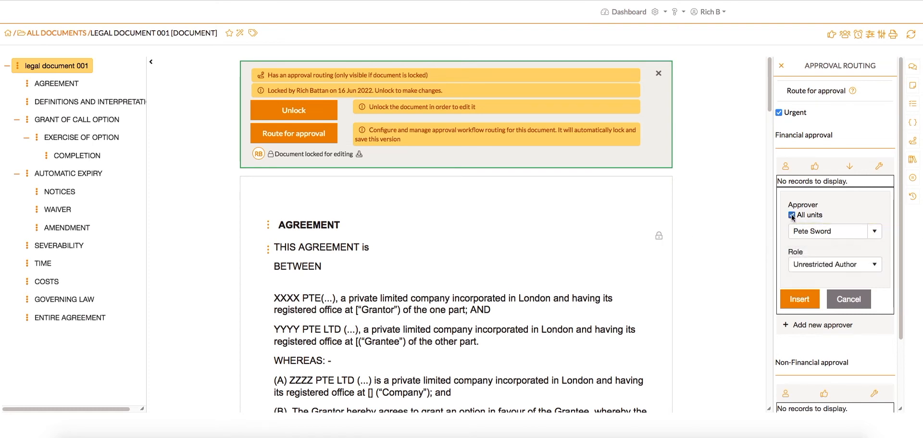
{"action": "left_click", "coordinate": [874, 237]}
{"action": "left_click", "coordinate": [820, 261]}
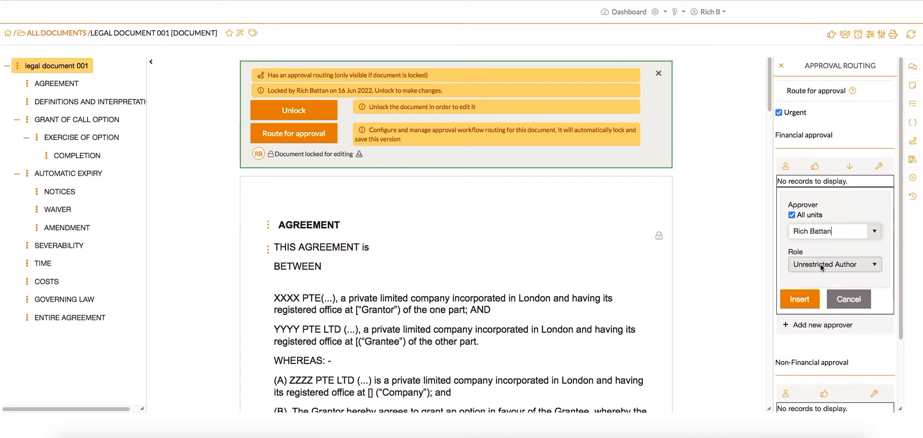
{"action": "left_click", "coordinate": [822, 266]}
{"action": "left_click", "coordinate": [780, 348]}
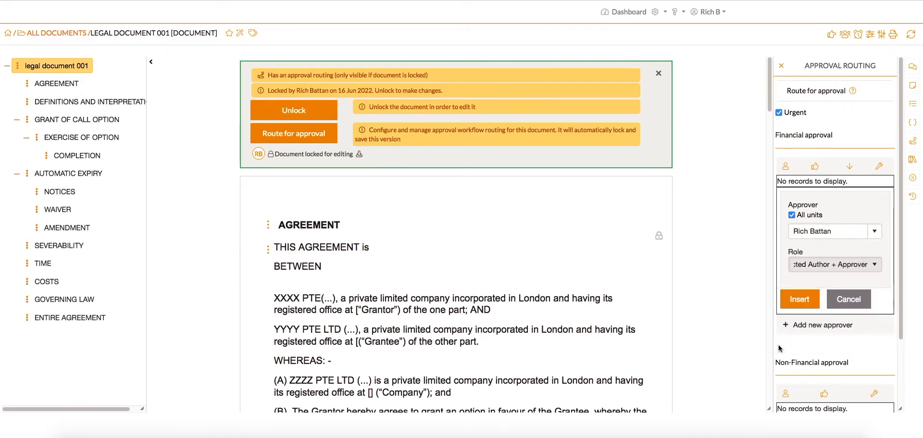
{"action": "left_click", "coordinate": [799, 299]}
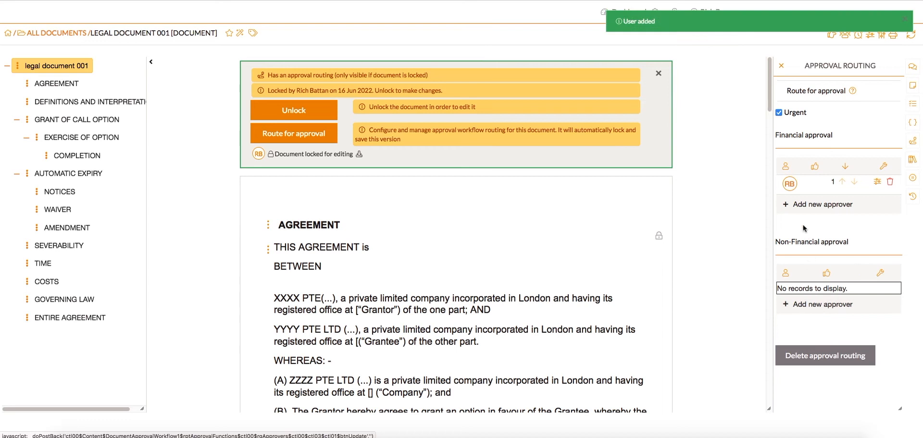
{"action": "left_click", "coordinate": [806, 207]}
{"action": "left_click", "coordinate": [803, 307]}
{"action": "left_click", "coordinate": [816, 322]}
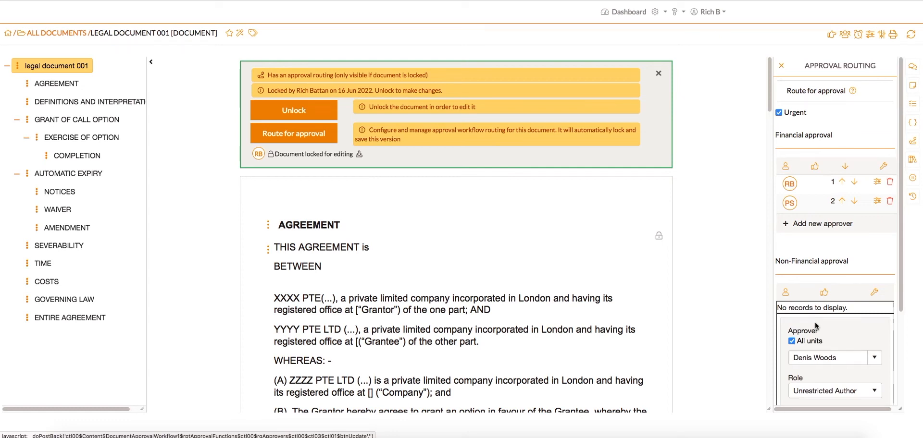
{"action": "scroll", "coordinate": [906, 363], "scroll_direction": "down", "scroll_amount": 3}
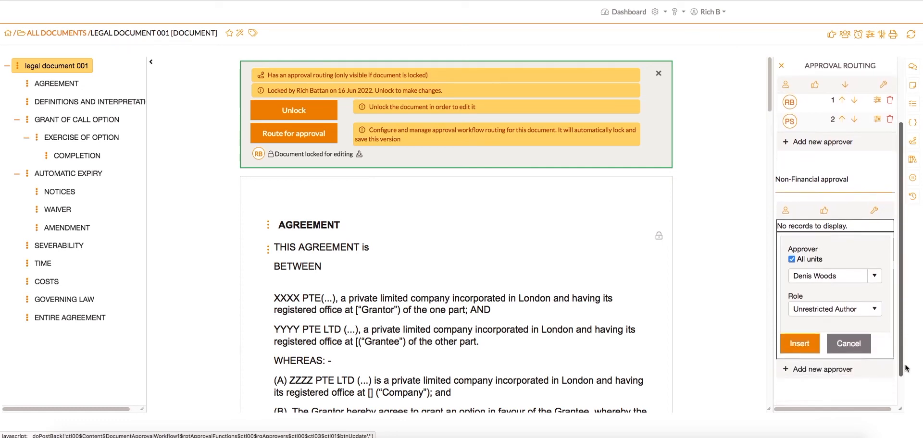
{"action": "scroll", "coordinate": [906, 363], "scroll_direction": "down", "scroll_amount": 1}
{"action": "left_click", "coordinate": [841, 250]}
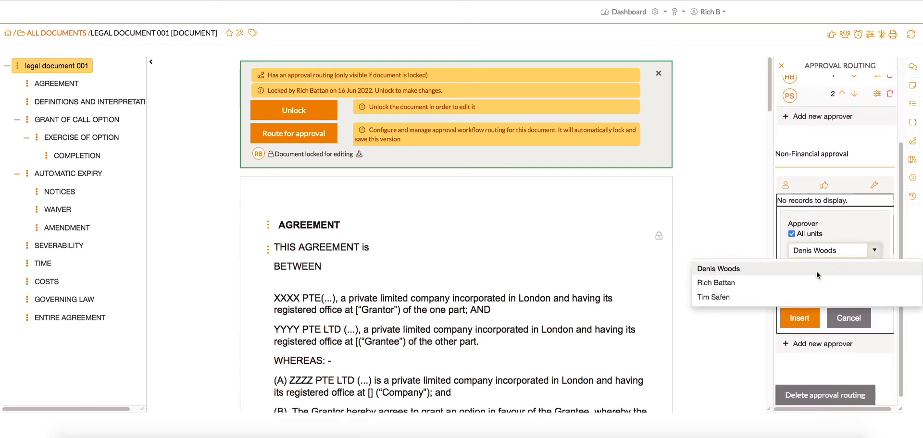
{"action": "left_click", "coordinate": [803, 282]}
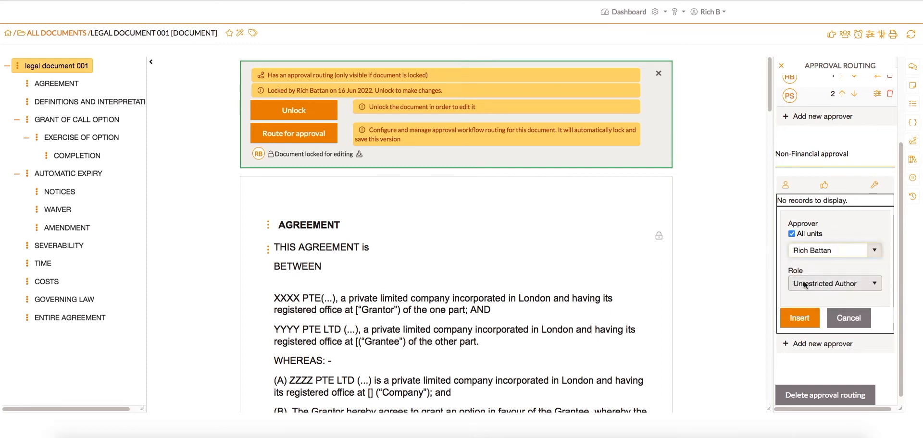
{"action": "left_click", "coordinate": [806, 318]}
{"action": "left_click", "coordinate": [806, 318]}
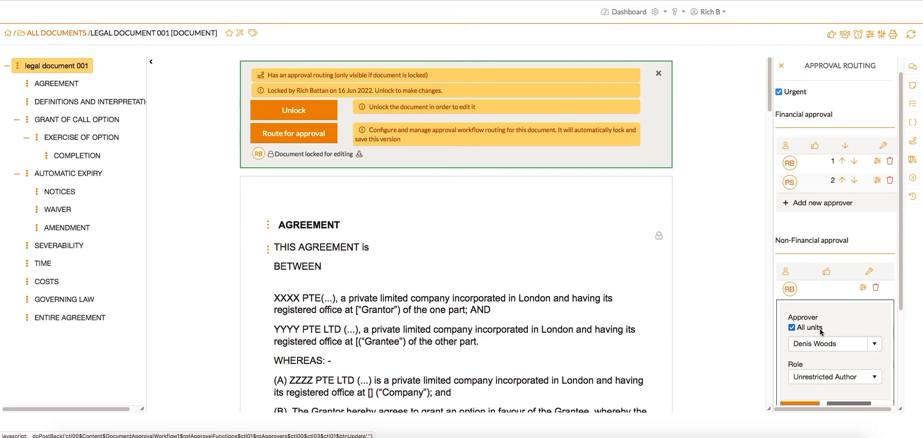
{"action": "left_click", "coordinate": [809, 405]}
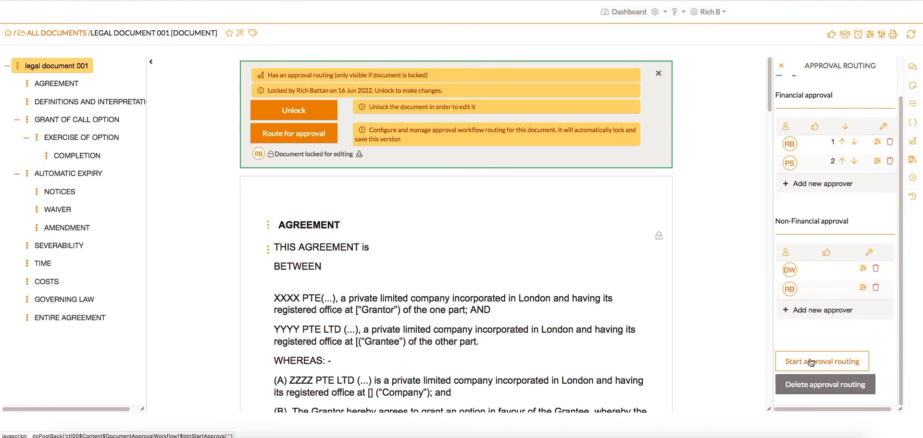
Step: Start the approval routing for the document
{"action": "left_click", "coordinate": [811, 363]}
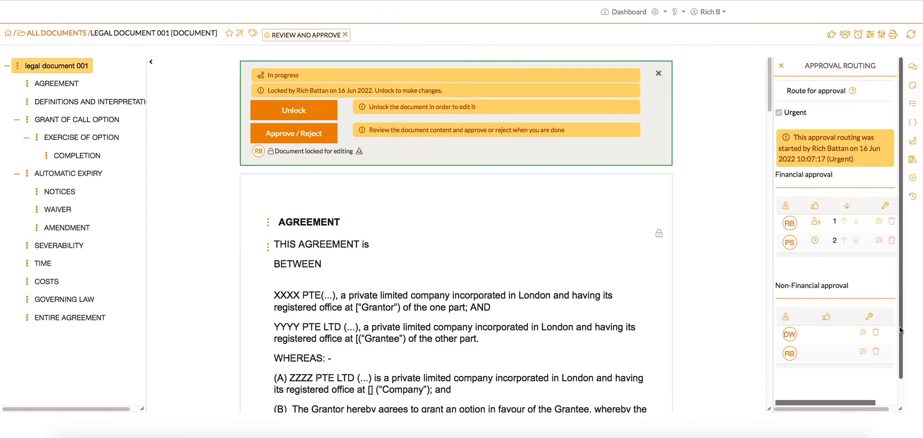
{"action": "scroll", "coordinate": [899, 344], "scroll_direction": "down", "scroll_amount": 1}
{"action": "left_click_drag", "start_coordinate": [899, 343], "coordinate": [899, 366]}
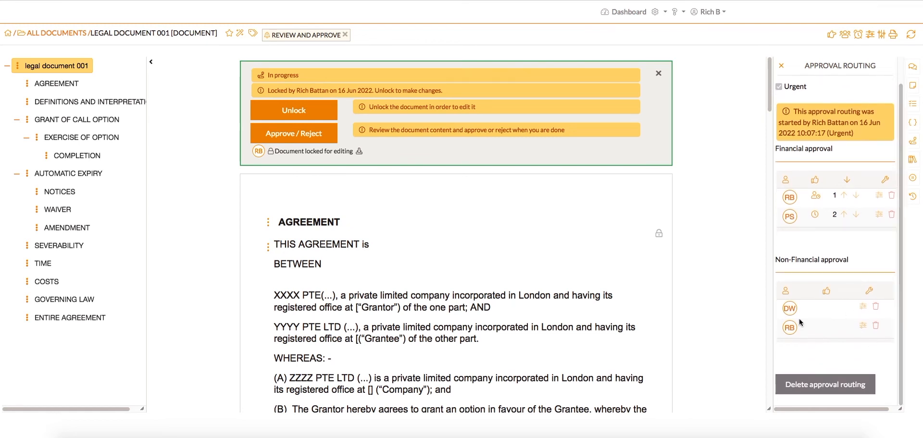
Step: Approve the document, entering the account password and an approval comment
{"action": "left_click", "coordinate": [300, 134]}
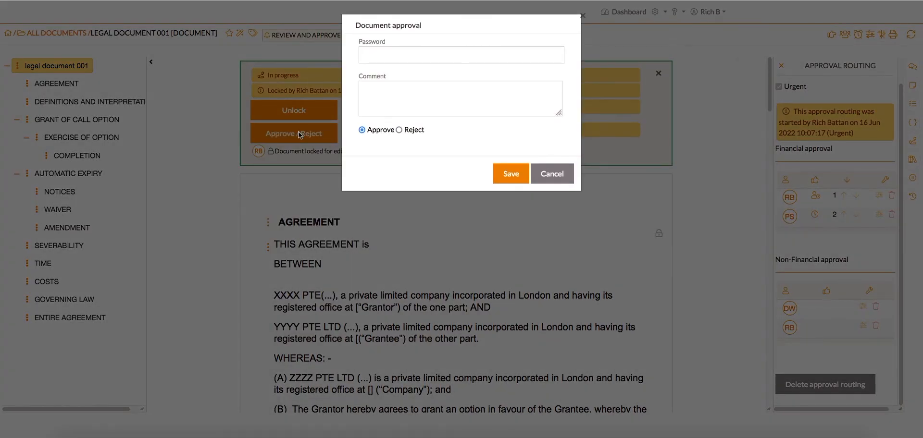
{"action": "left_click", "coordinate": [426, 53]}
{"action": "type", "text": "•"}
{"action": "left_click", "coordinate": [427, 94]}
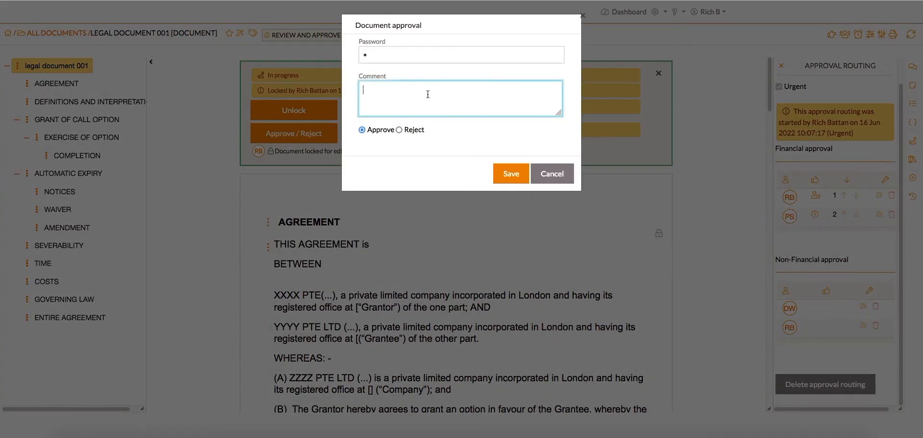
{"action": "type", "text": "Approve this docu"}
{"action": "left_click", "coordinate": [508, 177]}
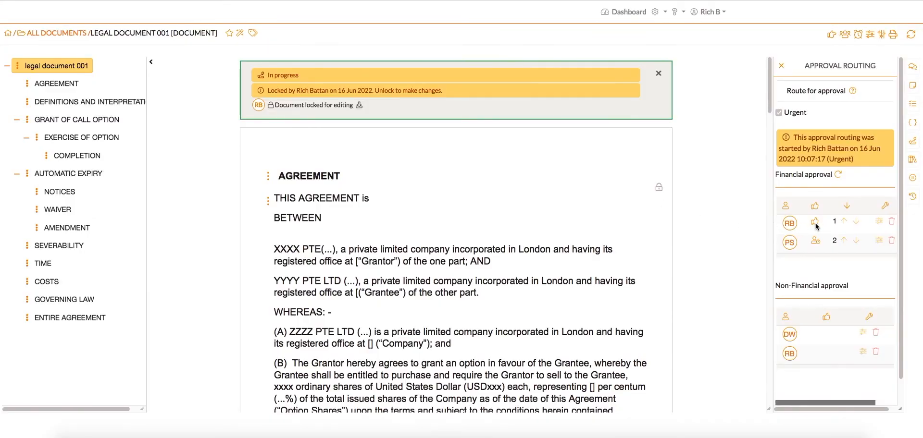
Step: From the items to action list, open legal document 001 and approve it, entering the account password and the comment Approved
{"action": "mouse_move", "coordinate": [816, 226]}
{"action": "mouse_move", "coordinate": [817, 243]}
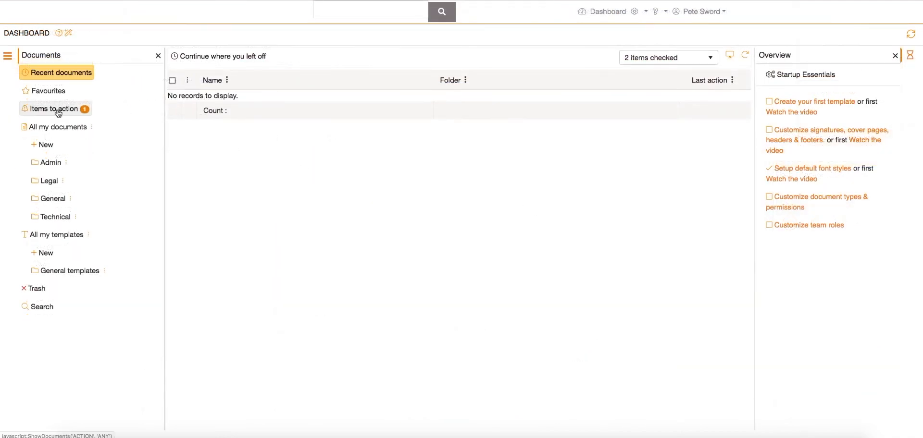
{"action": "left_click", "coordinate": [57, 111]}
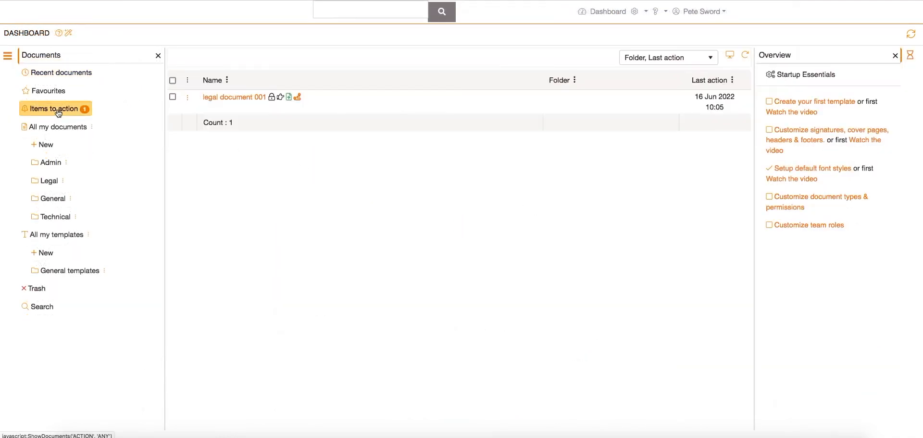
{"action": "left_click", "coordinate": [244, 99]}
{"action": "left_click", "coordinate": [298, 139]}
{"action": "left_click", "coordinate": [383, 55]}
{"action": "type", "text": "a"}
{"action": "left_click", "coordinate": [390, 97]}
{"action": "type", "text": "Approved"}
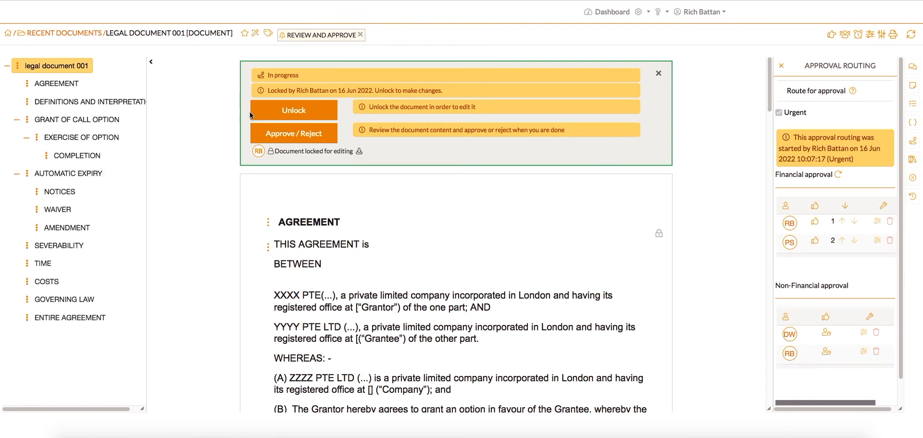
Step: Approve the document as the other approver, entering the account password and the comment Approved, and save
{"action": "left_click", "coordinate": [299, 138]}
{"action": "left_click", "coordinate": [391, 55]}
{"action": "type", "text": "1"}
{"action": "left_click", "coordinate": [391, 100]}
{"action": "type", "text": "Approved"}
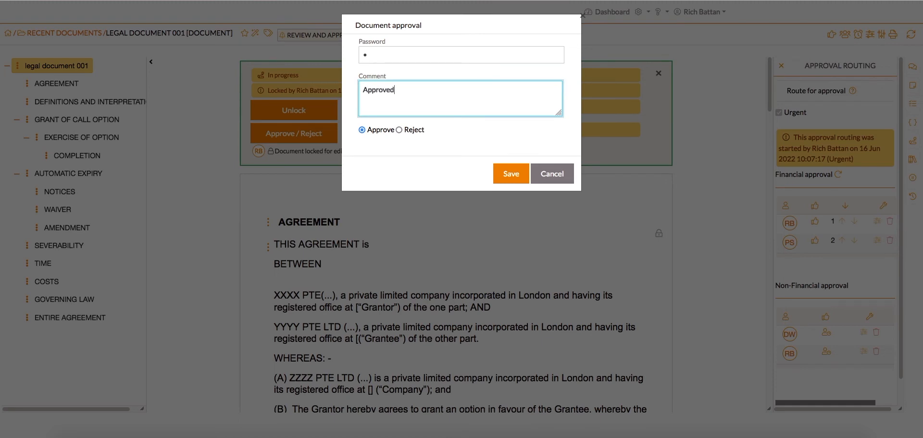
{"action": "left_click", "coordinate": [510, 175]}
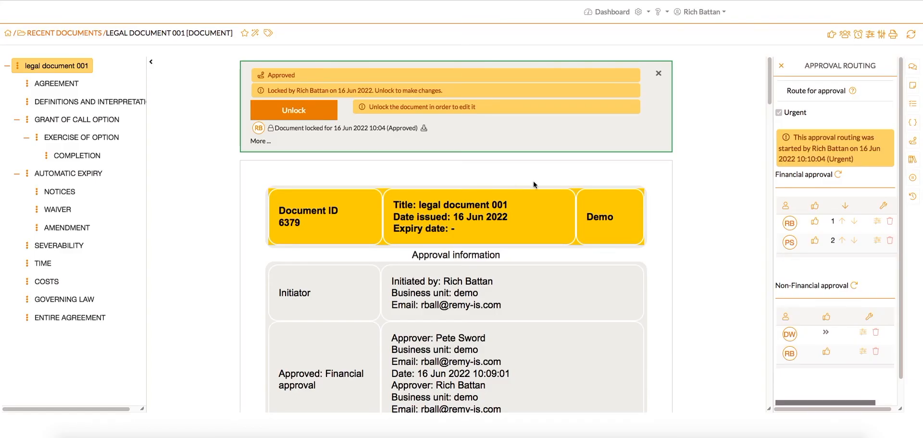
Step: Unlock the approved document for editing and route it for approval again
{"action": "mouse_move", "coordinate": [825, 336]}
{"action": "mouse_move", "coordinate": [770, 83]}
{"action": "left_mouse_down"}
{"action": "mouse_move", "coordinate": [769, 301]}
{"action": "mouse_move", "coordinate": [755, 347]}
{"action": "mouse_move", "coordinate": [768, 380]}
{"action": "mouse_move", "coordinate": [770, 68]}
{"action": "left_mouse_up"}
{"action": "left_click", "coordinate": [297, 112]}
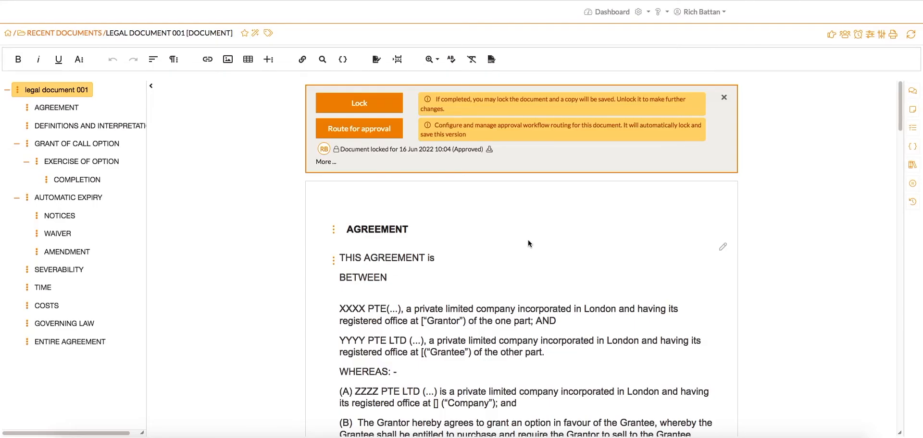
{"action": "left_click", "coordinate": [358, 130]}
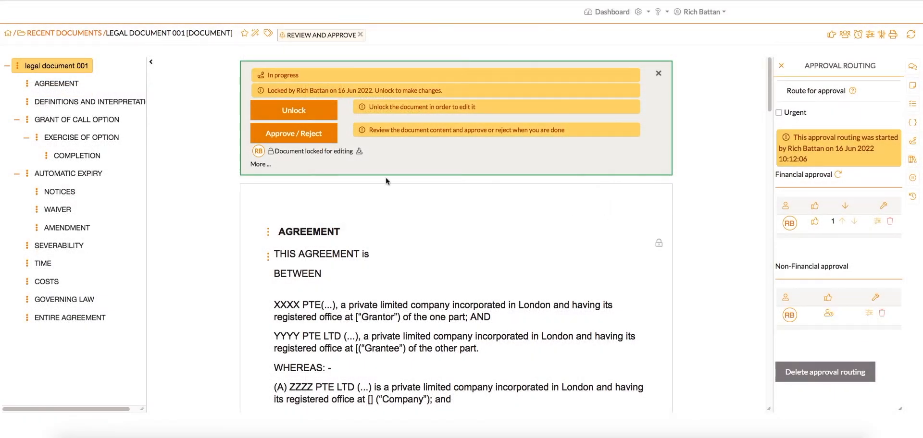
Step: Reject the document, entering the account password and the comment Rejected, and save
{"action": "left_click", "coordinate": [312, 138]}
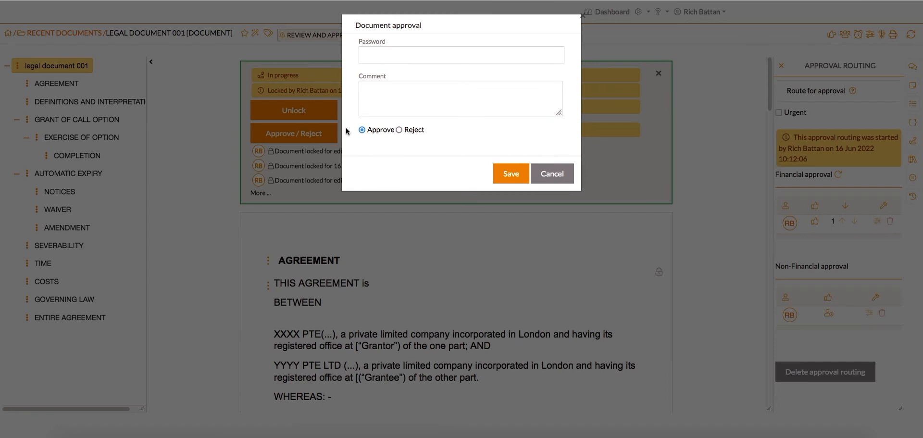
{"action": "left_click", "coordinate": [391, 89]}
{"action": "type", "text": "Rejected"}
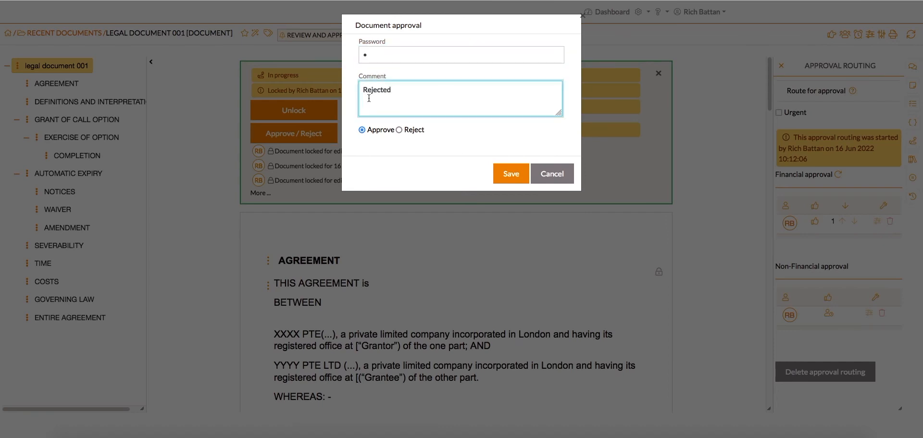
{"action": "left_click", "coordinate": [399, 130]}
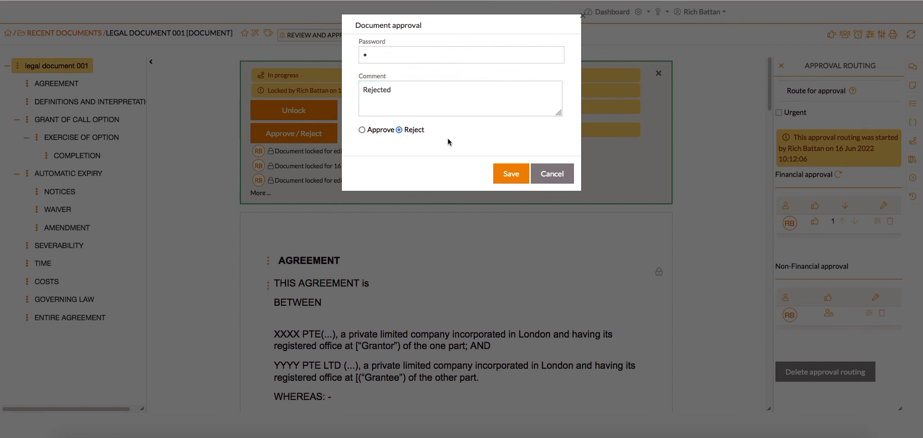
{"action": "left_click", "coordinate": [509, 174]}
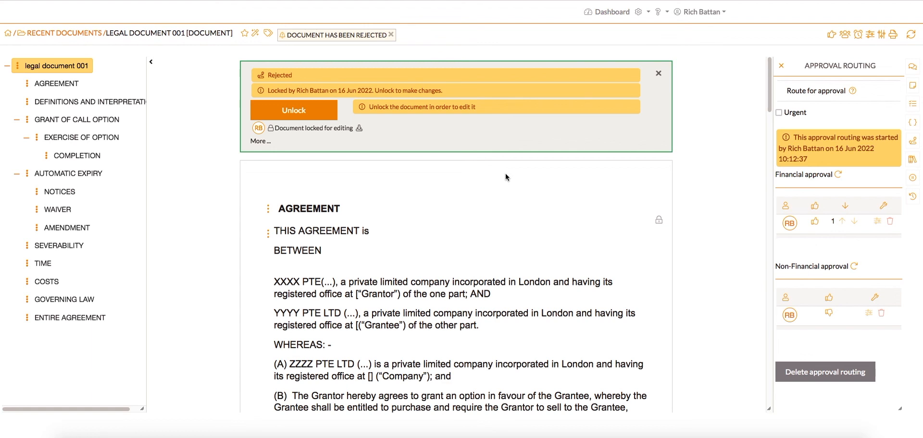
Step: Reset the non-financial approval function and start the approval routing again
{"action": "left_click", "coordinate": [855, 267]}
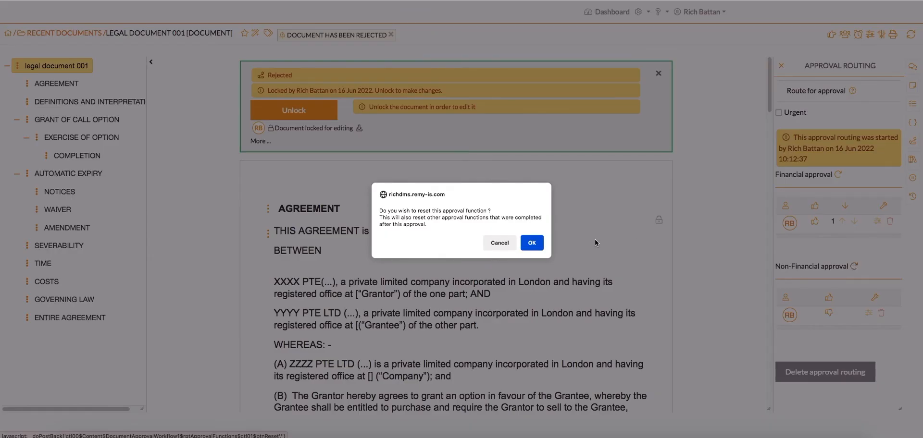
{"action": "left_click", "coordinate": [532, 243]}
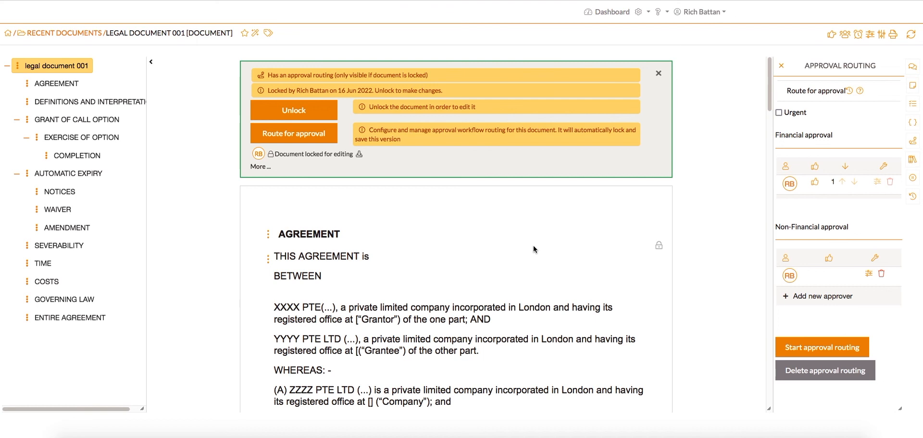
{"action": "left_click", "coordinate": [802, 350]}
Step: Approve the document again, entering the account password
{"action": "left_click", "coordinate": [296, 138]}
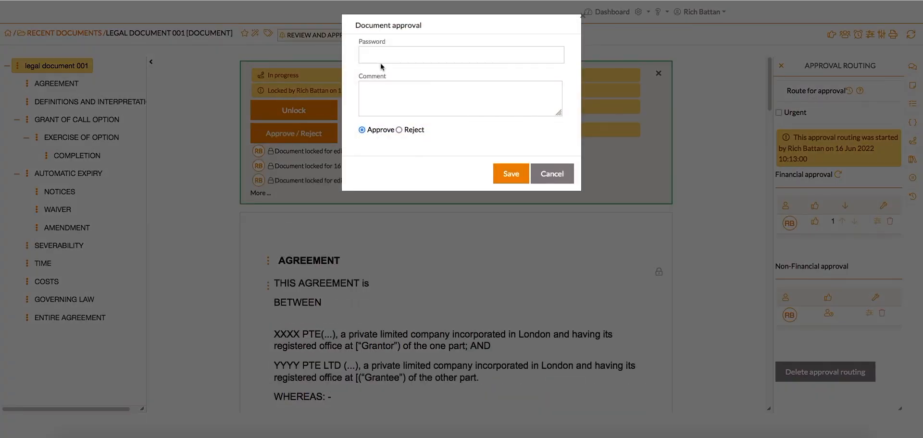
{"action": "left_click", "coordinate": [388, 56]}
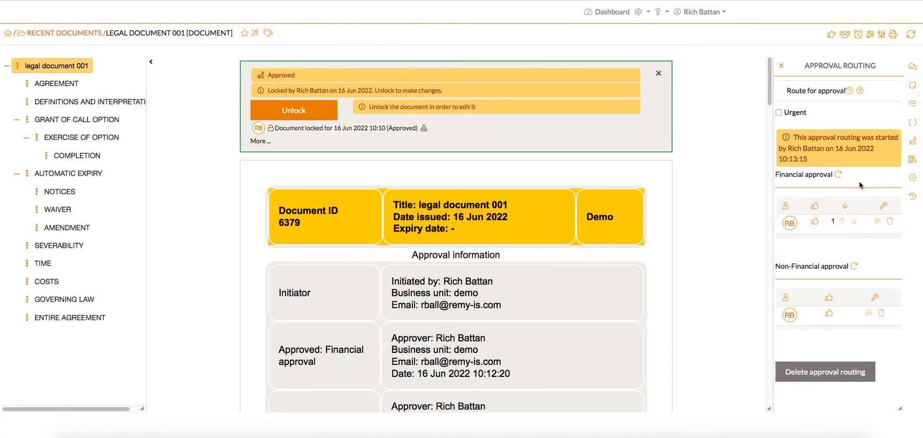
Step: Delete the approval routing and unlock the document for editing
{"action": "left_click", "coordinate": [829, 377]}
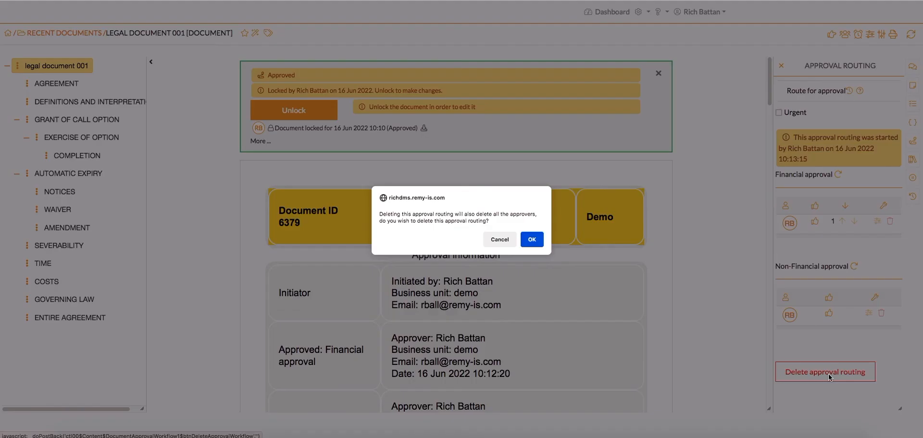
{"action": "left_click", "coordinate": [532, 240]}
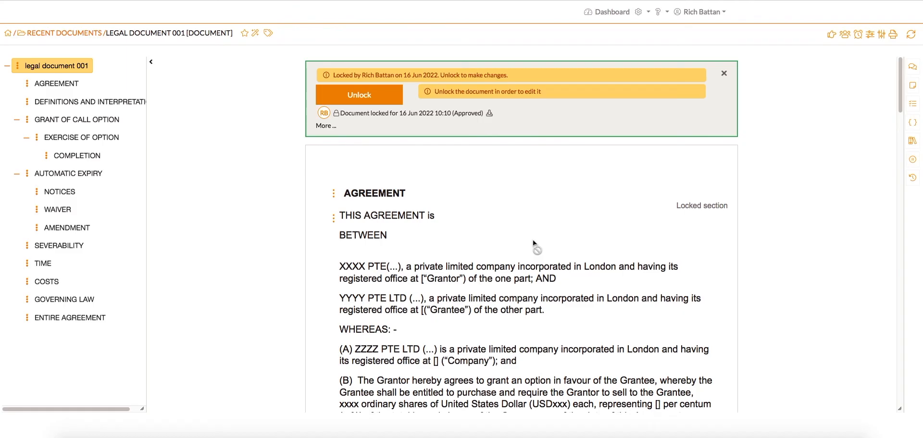
{"action": "left_click", "coordinate": [346, 91]}
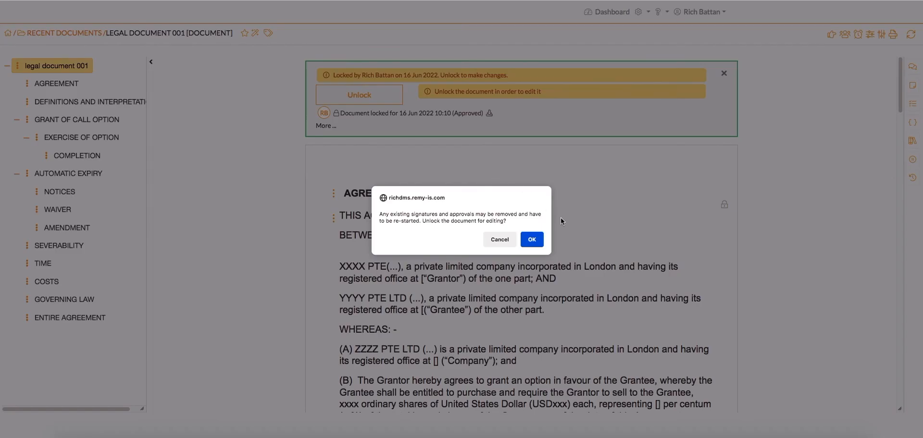
{"action": "left_click", "coordinate": [537, 240]}
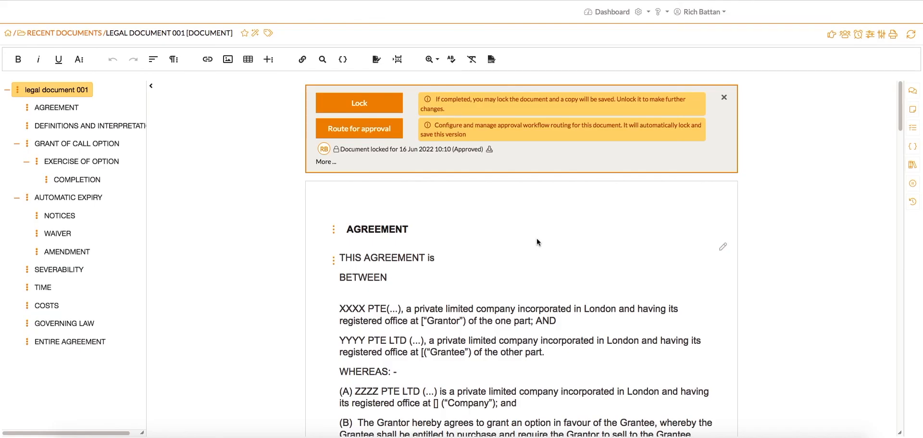